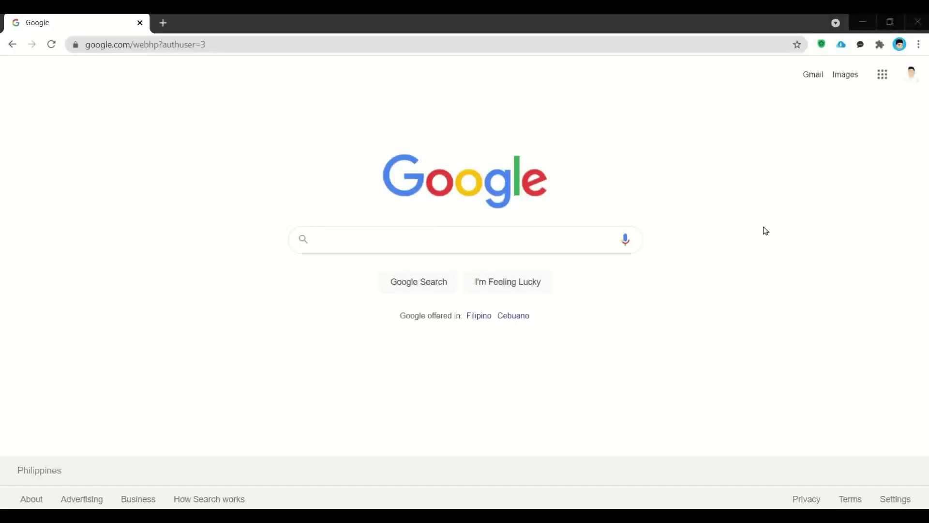
Step: Search Google for 'ADOBE SPARK' and go to the Welcome to Adobe Spark page
left_click(497, 239)
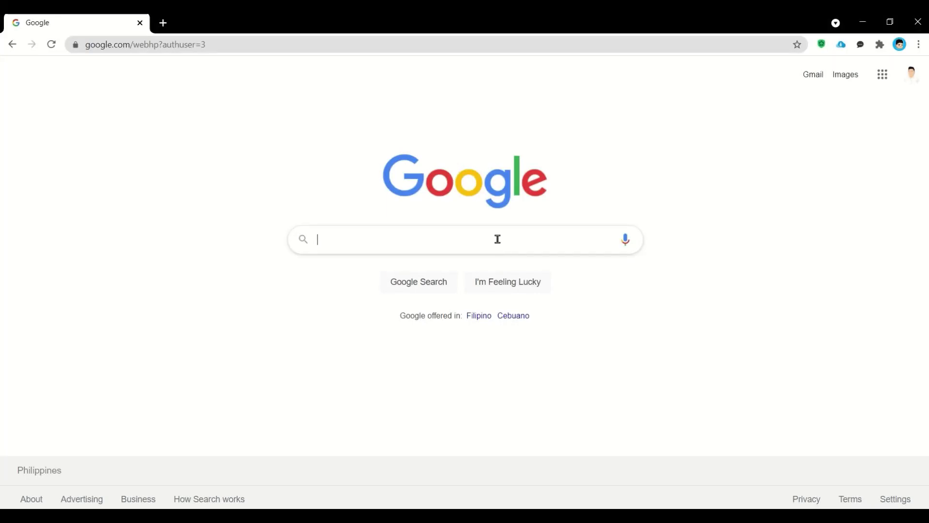
type("ADOBE SPARK")
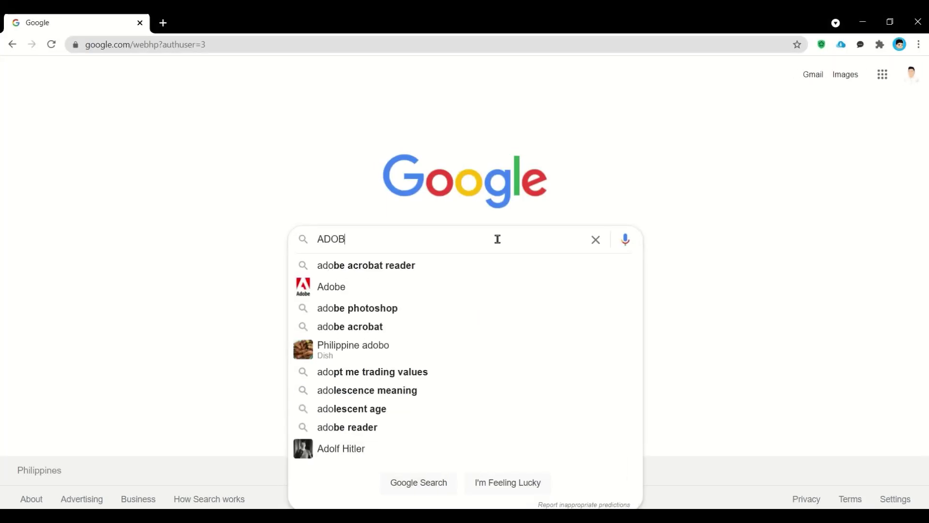
key("Return")
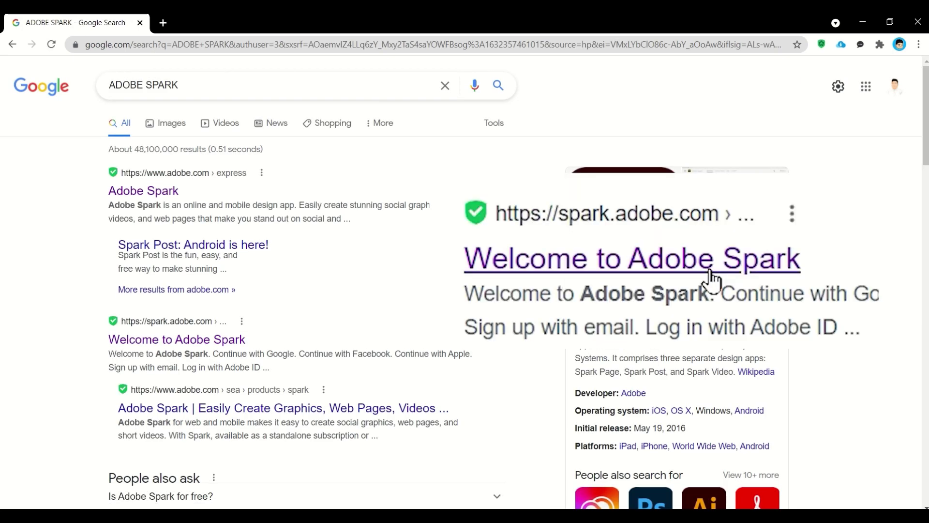
left_click(209, 342)
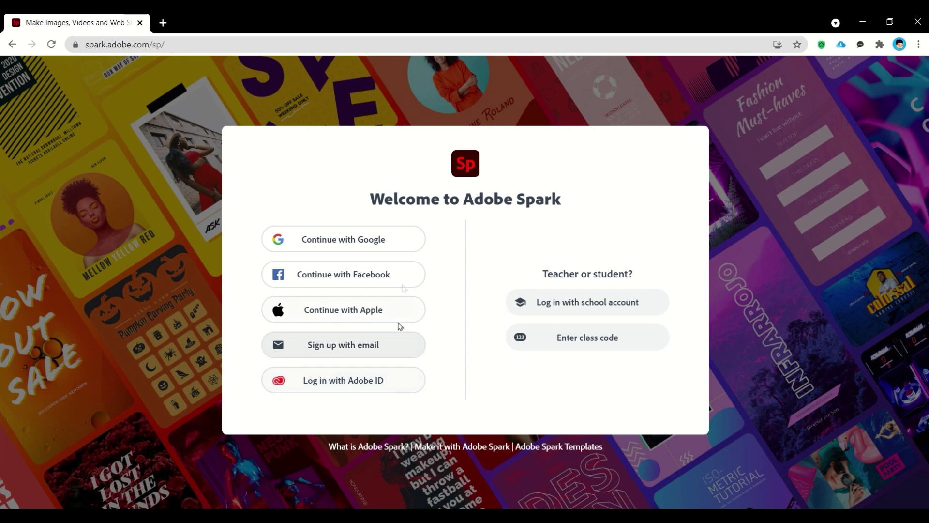
Step: Sign in to Spark with a Google account and complete the Adobe account details
left_click(405, 241)
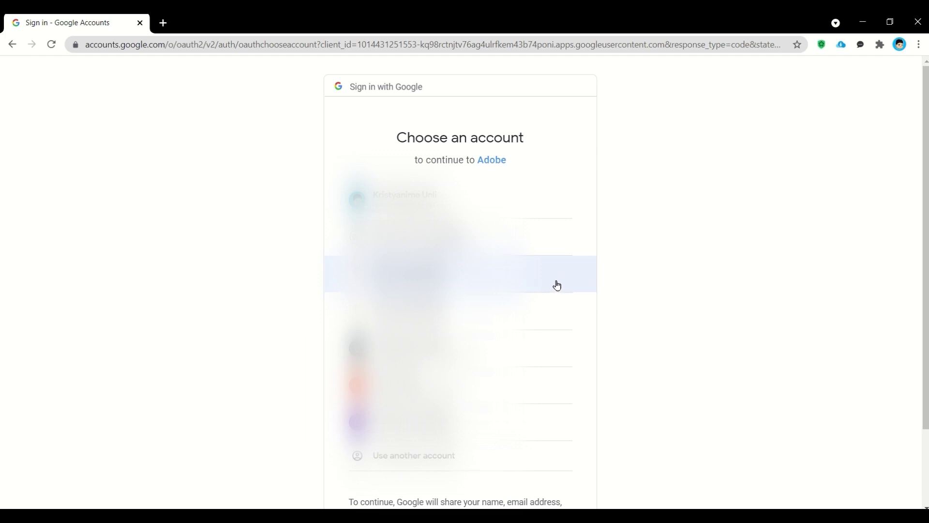
left_click(556, 285)
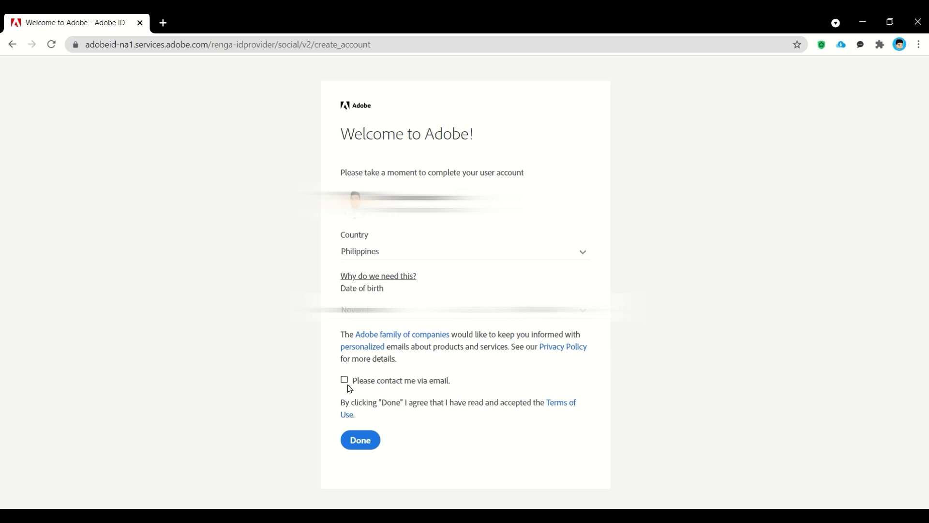
left_click(352, 442)
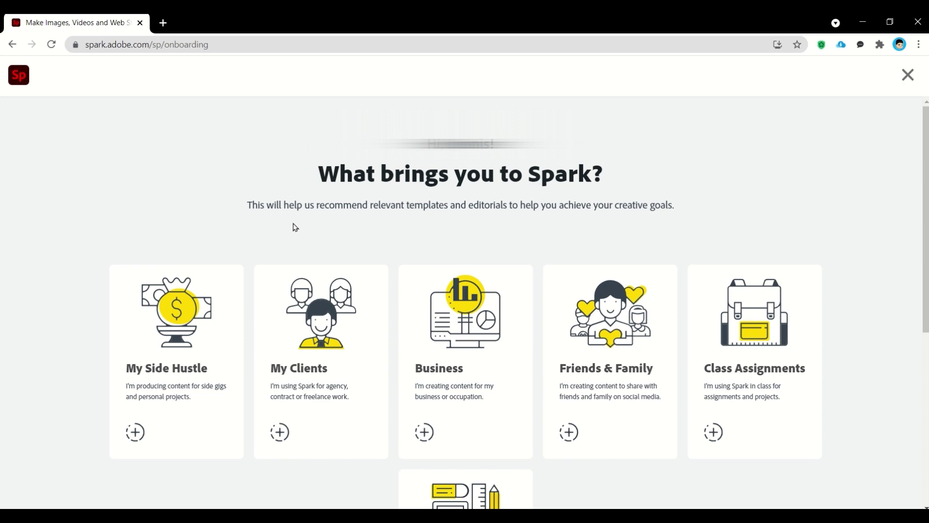
scroll(295, 228, "down", 2)
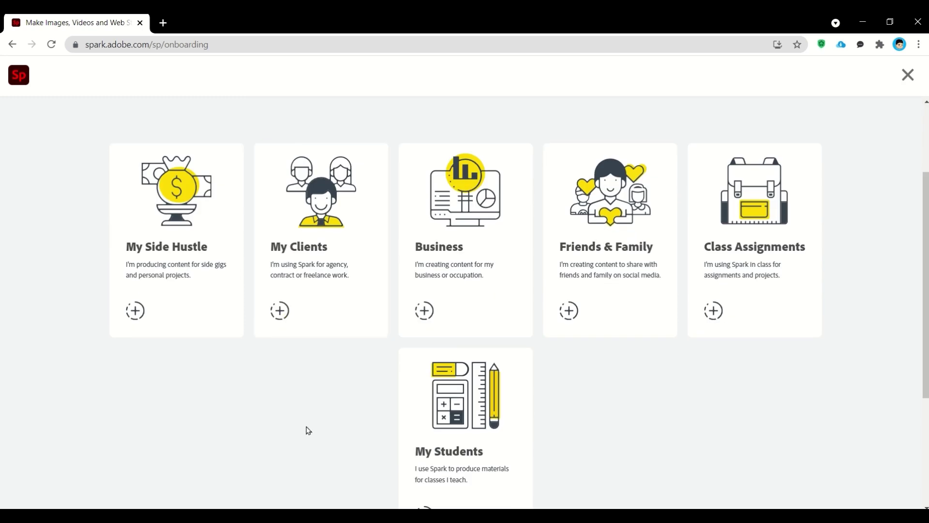
scroll(306, 431, "down", 1)
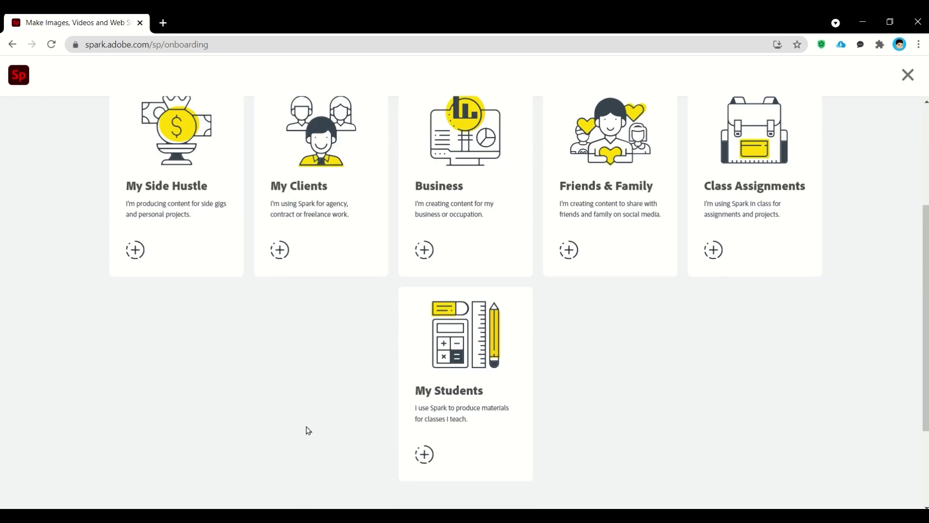
scroll(306, 431, "up", 1)
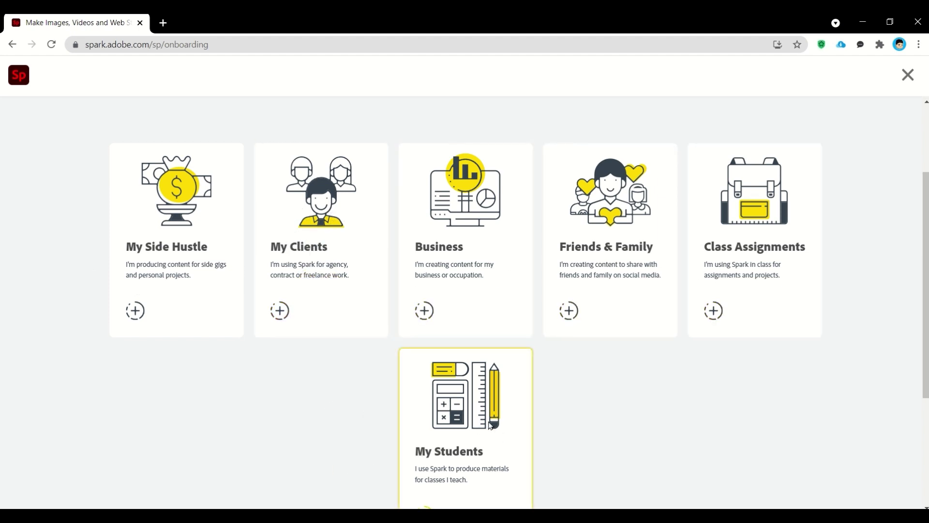
Step: Pick My Students, My Clients and My Side Hustle as reasons and continue
left_click(488, 436)
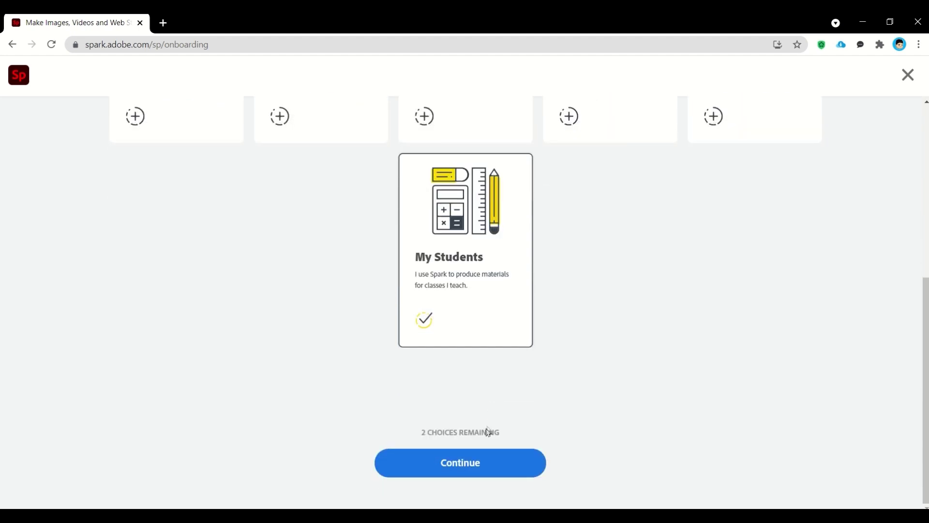
scroll(492, 442, "up", 5)
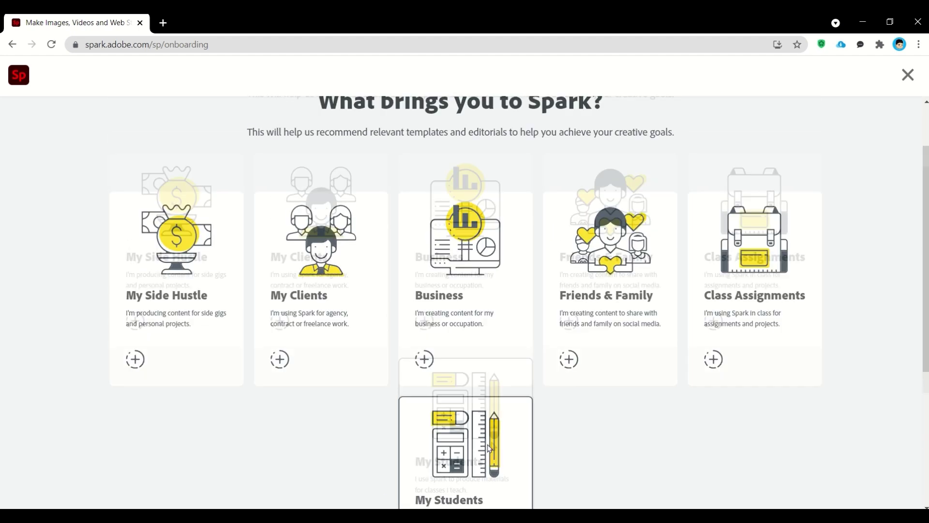
left_click(281, 298)
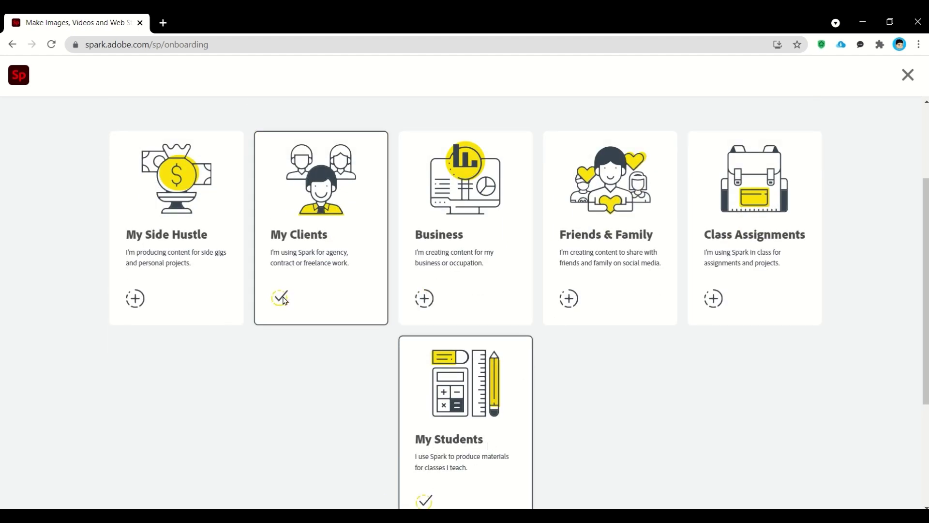
left_click(135, 298)
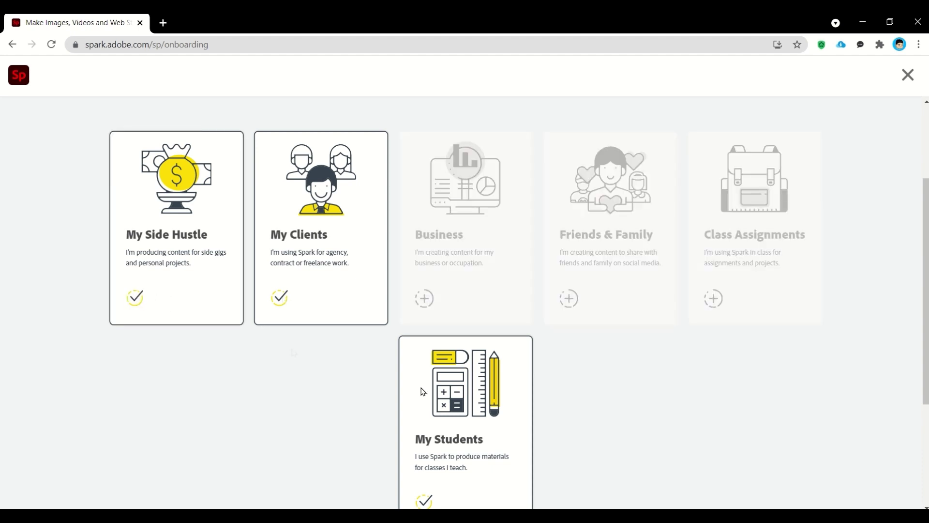
scroll(426, 393, "down", 5)
left_click(478, 469)
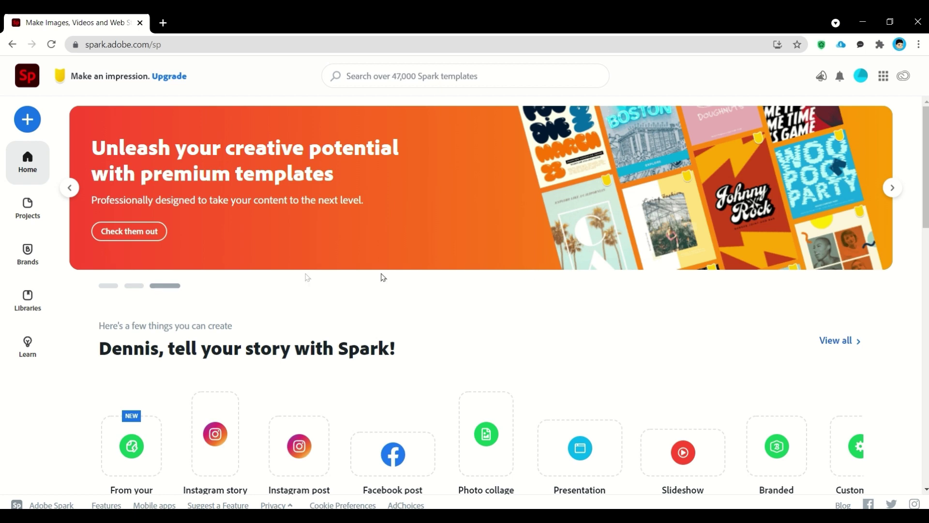
Step: Visit the Projects and Brands sections, ending on the Your Libraries page
left_click(28, 212)
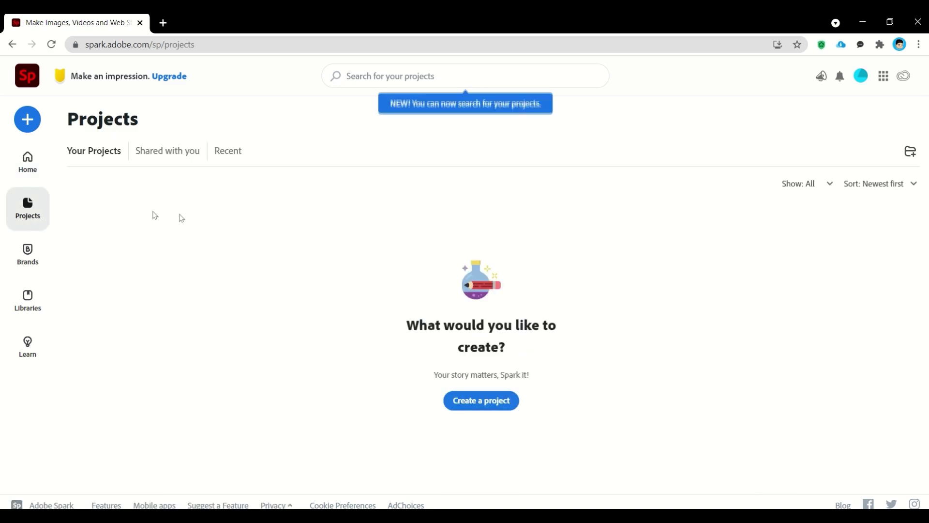
left_click(27, 255)
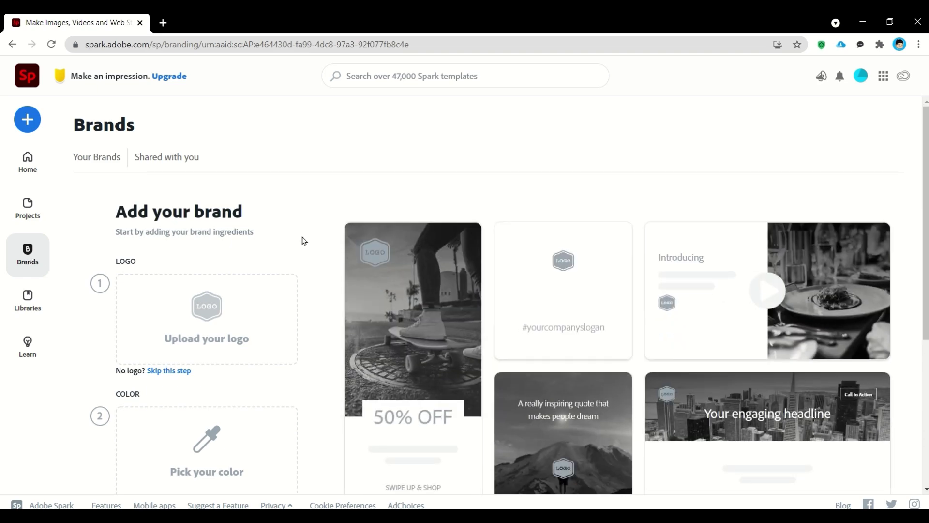
scroll(304, 240, "down", 5)
scroll(304, 240, "up", 5)
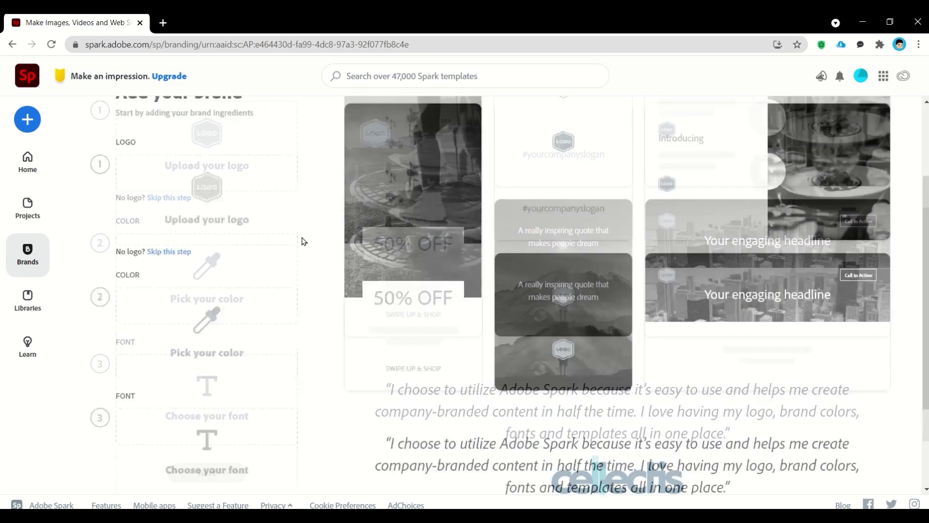
left_click(27, 301)
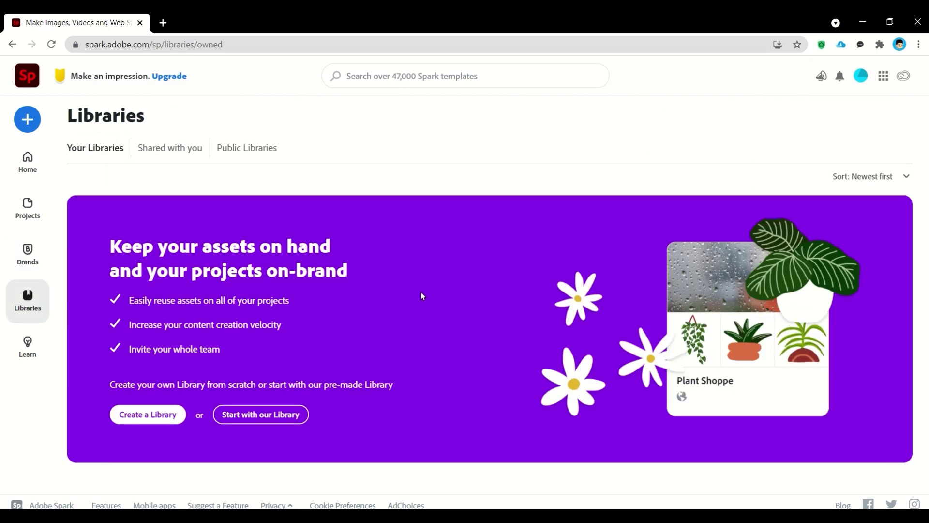
Step: Browse the Learn page and the full tutorials collection, then return to the Home dashboard
left_click(20, 348)
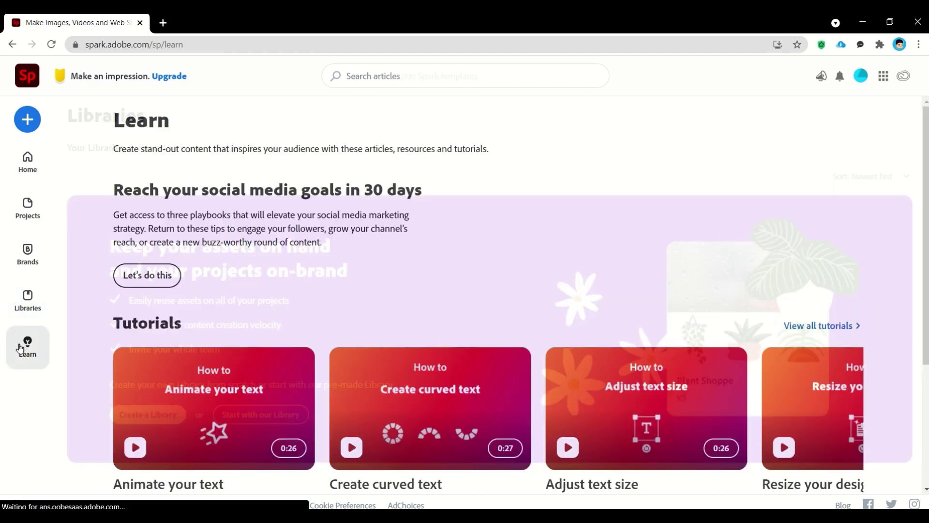
scroll(442, 305, "down", 3)
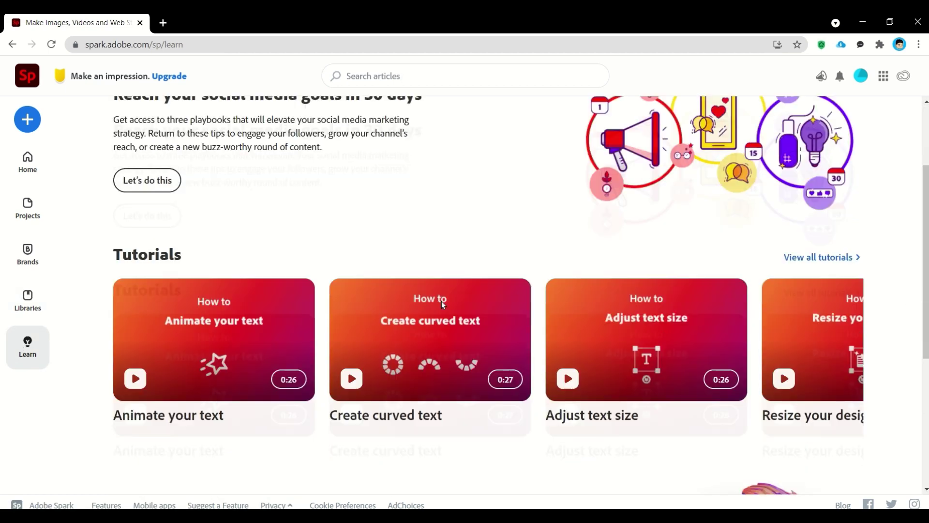
scroll(436, 305, "down", 2)
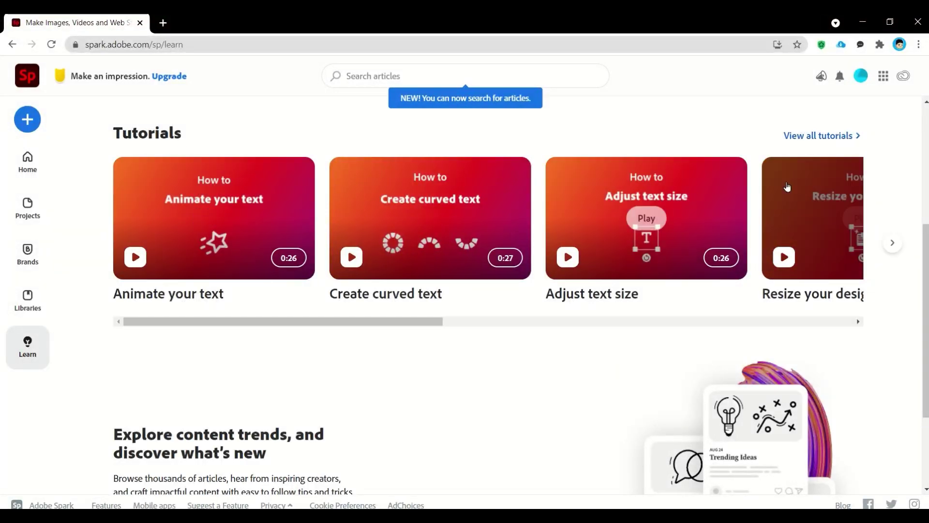
left_click(823, 136)
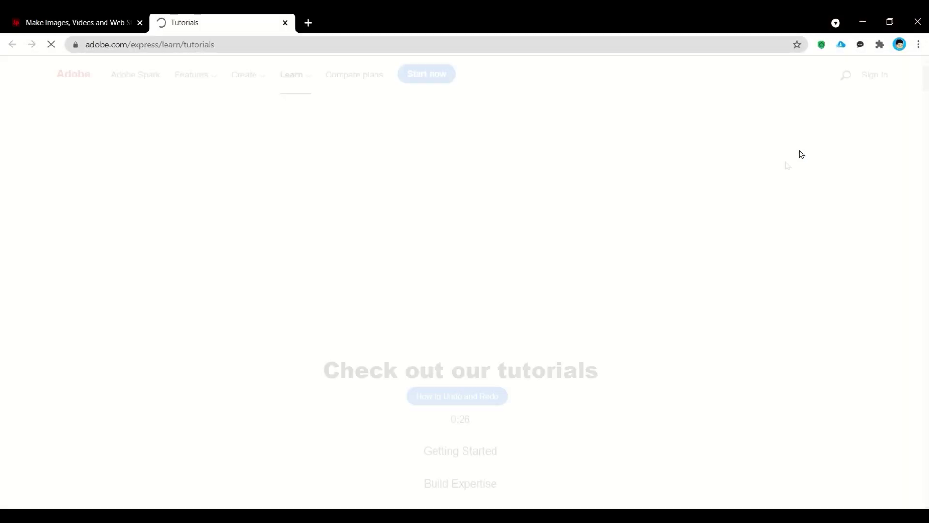
scroll(775, 171, "down", 5)
scroll(775, 171, "down", 3)
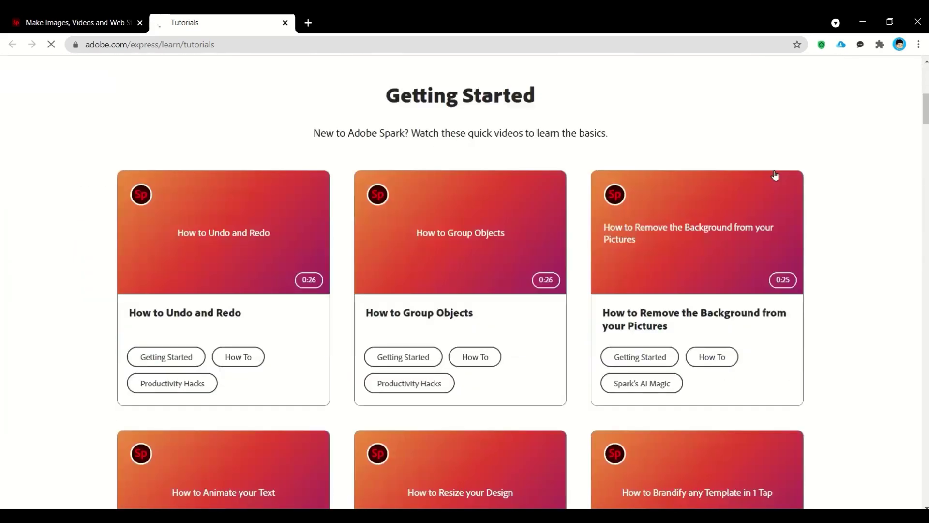
scroll(844, 204, "down", 4)
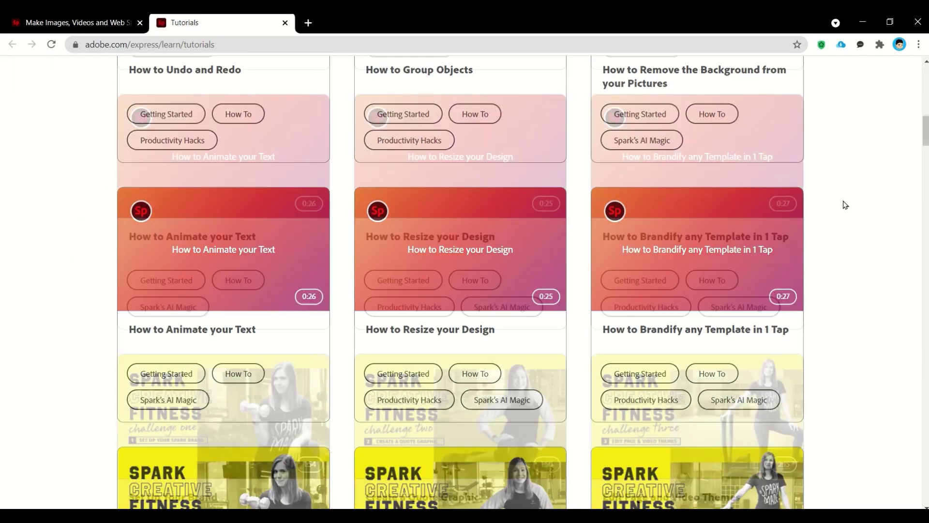
scroll(845, 204, "down", 5)
key("Home")
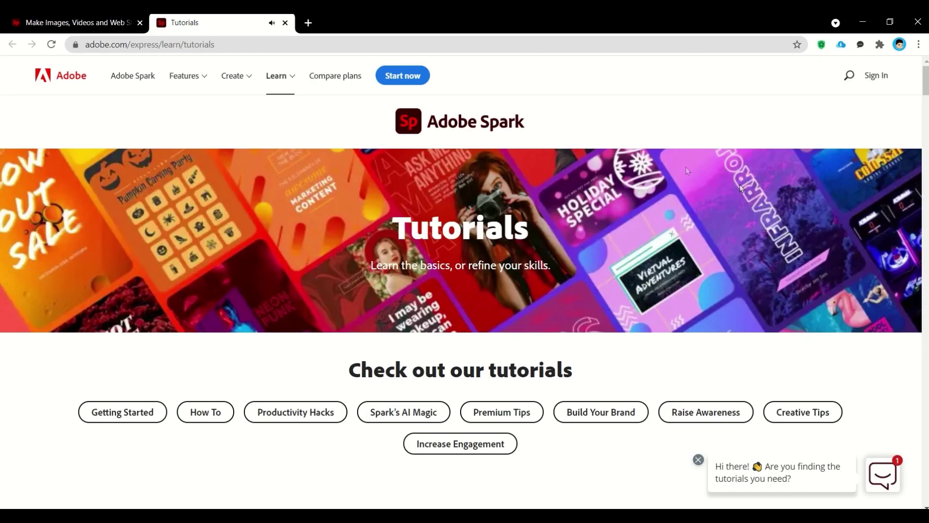
left_click(76, 23)
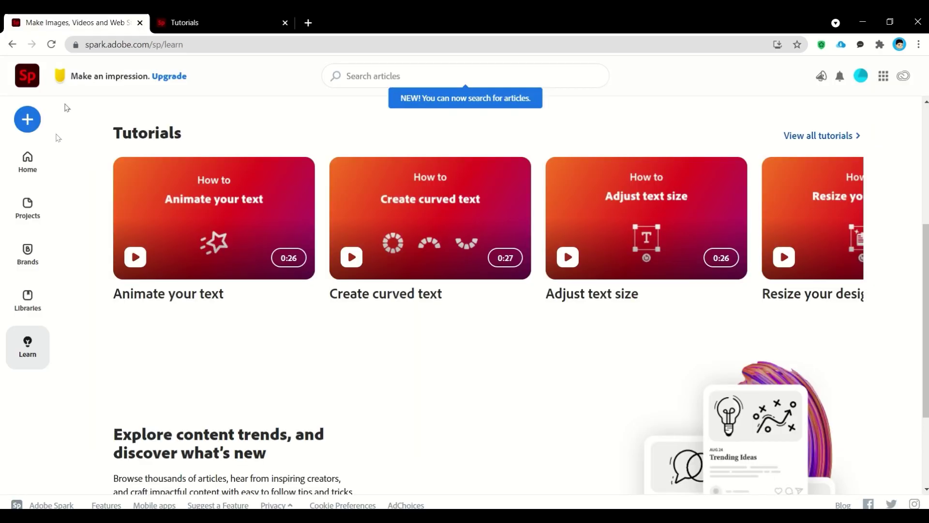
left_click(40, 158)
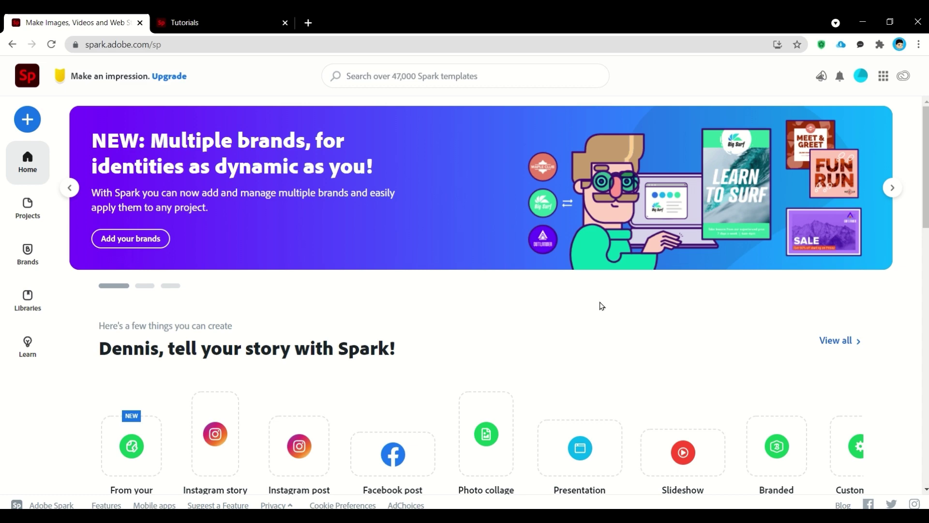
scroll(592, 319, "down", 3)
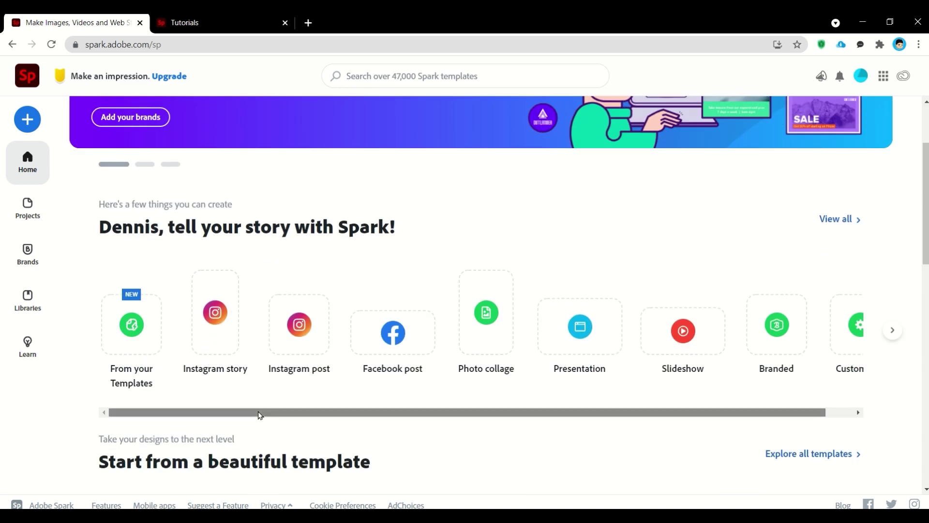
left_click_drag(341, 414, 251, 418)
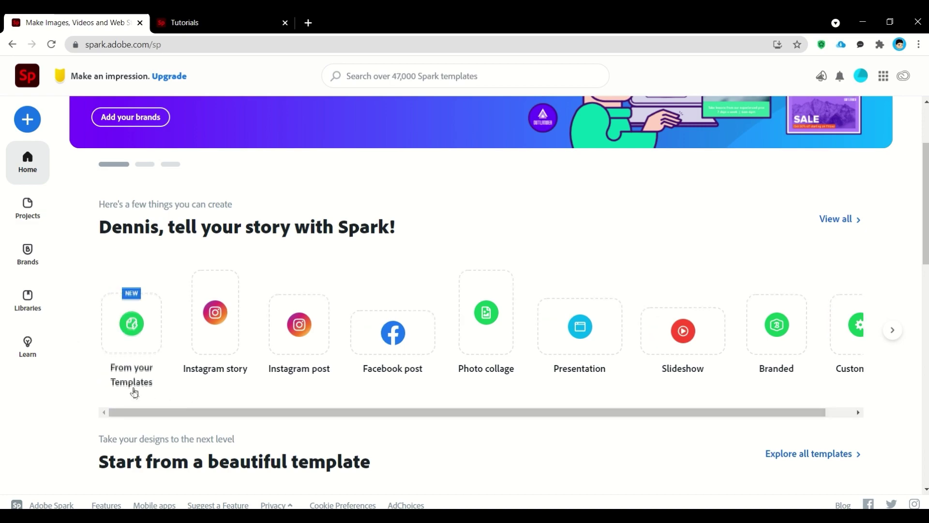
scroll(807, 410, "down", 5)
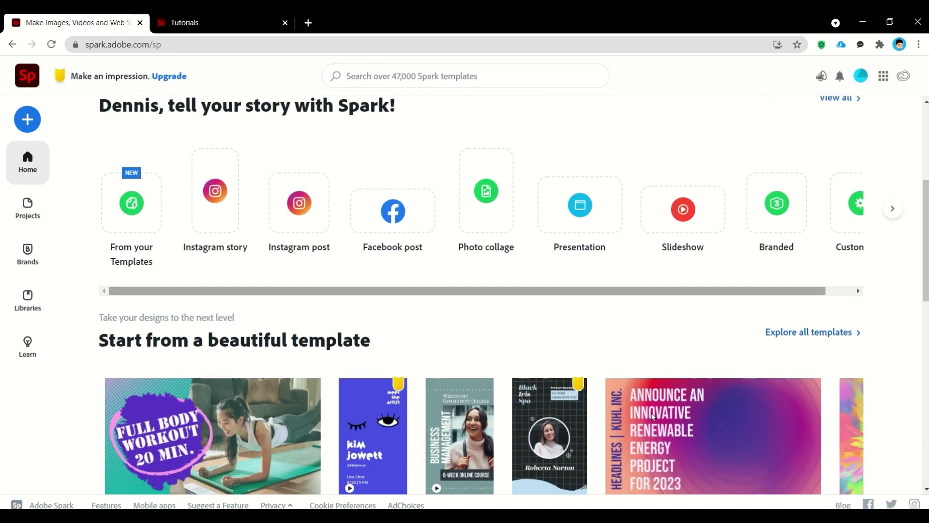
left_click(789, 155)
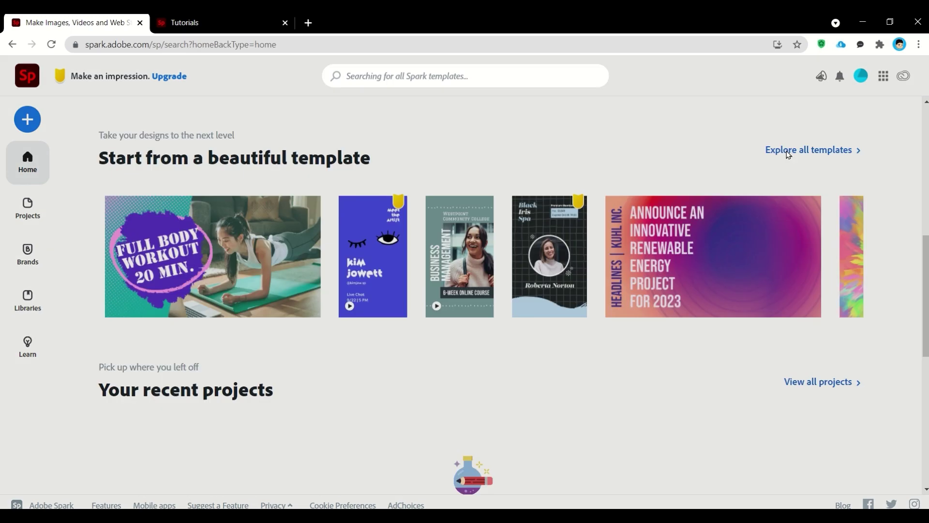
scroll(645, 291, "down", 5)
scroll(645, 291, "down", 5)
scroll(645, 292, "down", 3)
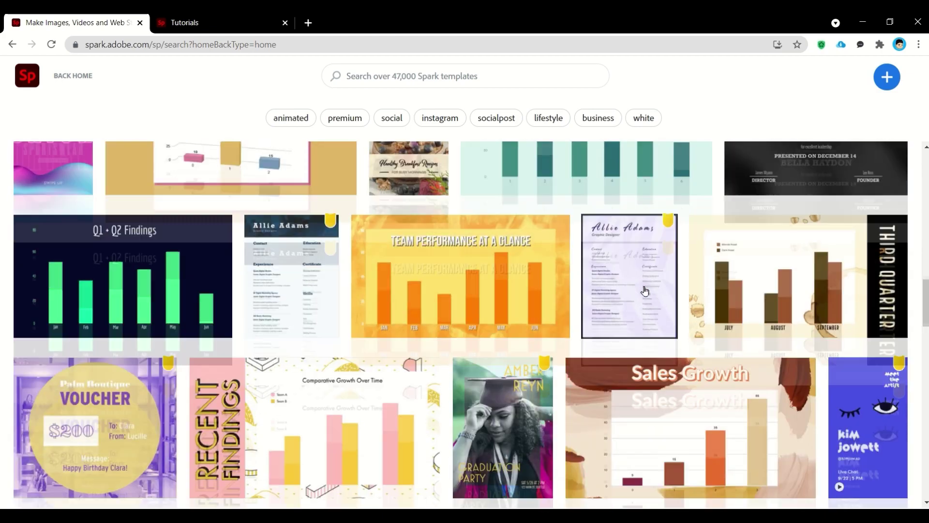
scroll(644, 291, "down", 2)
scroll(596, 330, "up", 5)
scroll(593, 338, "up", 8)
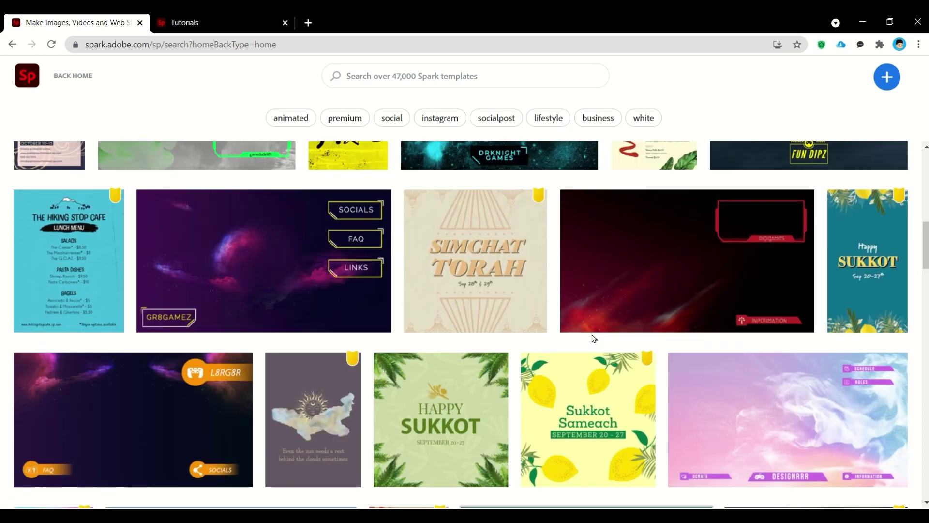
scroll(593, 338, "up", 8)
scroll(593, 337, "up", 5)
key("alt+Left")
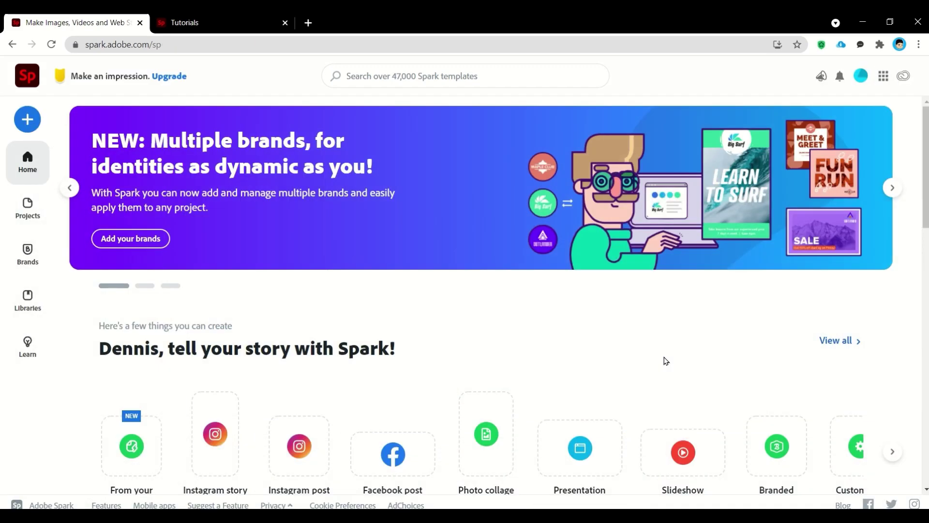